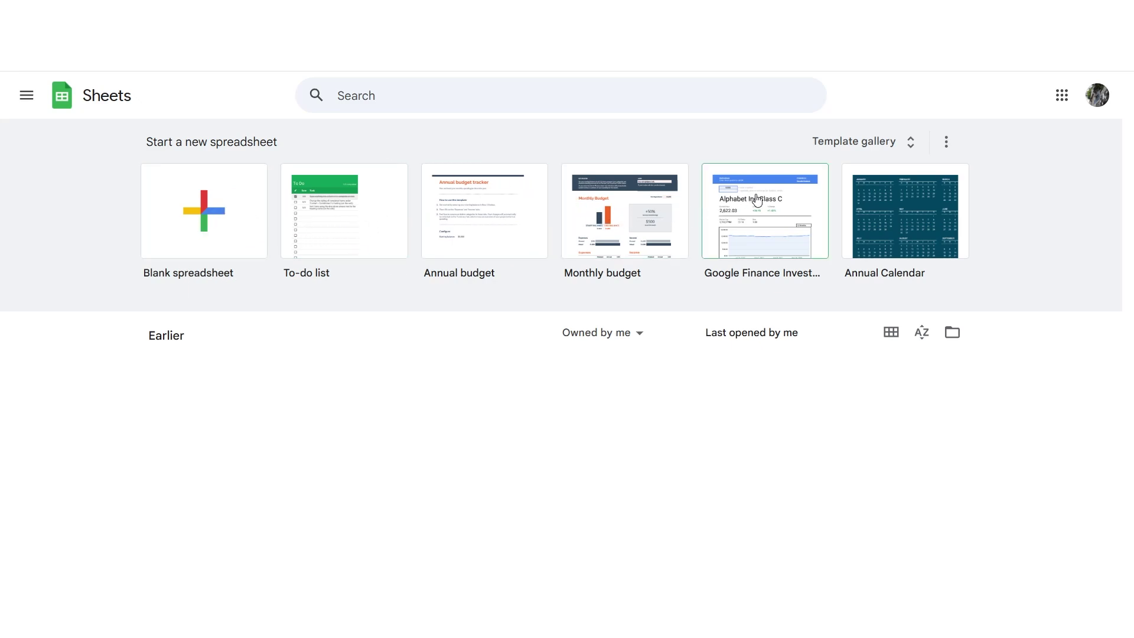
Browse the full template gallery and create a new spreadsheet from the To-do list template.
{"action": "left_click", "coordinate": [837, 145]}
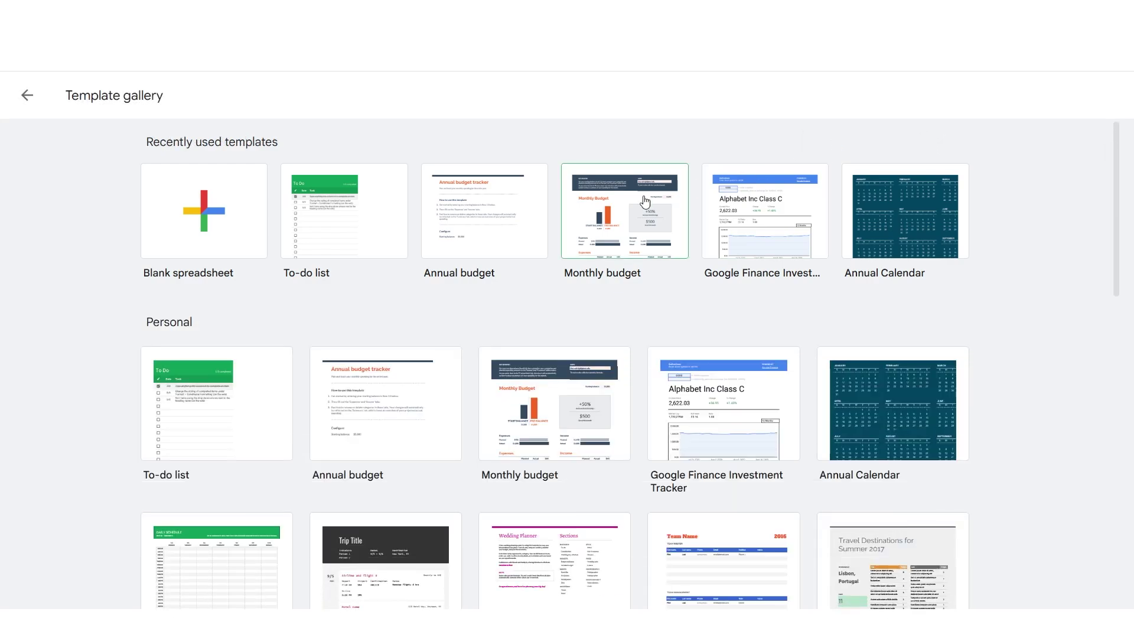
{"action": "scroll", "coordinate": [307, 362], "scroll_direction": "down", "scroll_amount": 4}
{"action": "scroll", "coordinate": [307, 362], "scroll_direction": "down", "scroll_amount": 4}
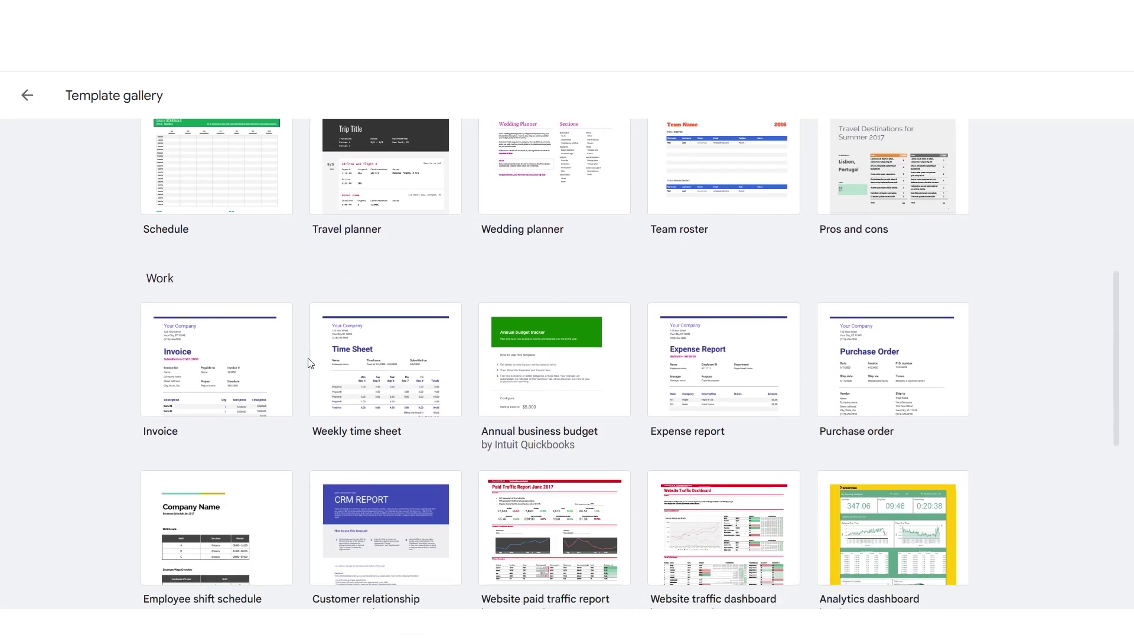
{"action": "scroll", "coordinate": [307, 362], "scroll_direction": "up", "scroll_amount": 4}
{"action": "scroll", "coordinate": [310, 363], "scroll_direction": "up", "scroll_amount": 2}
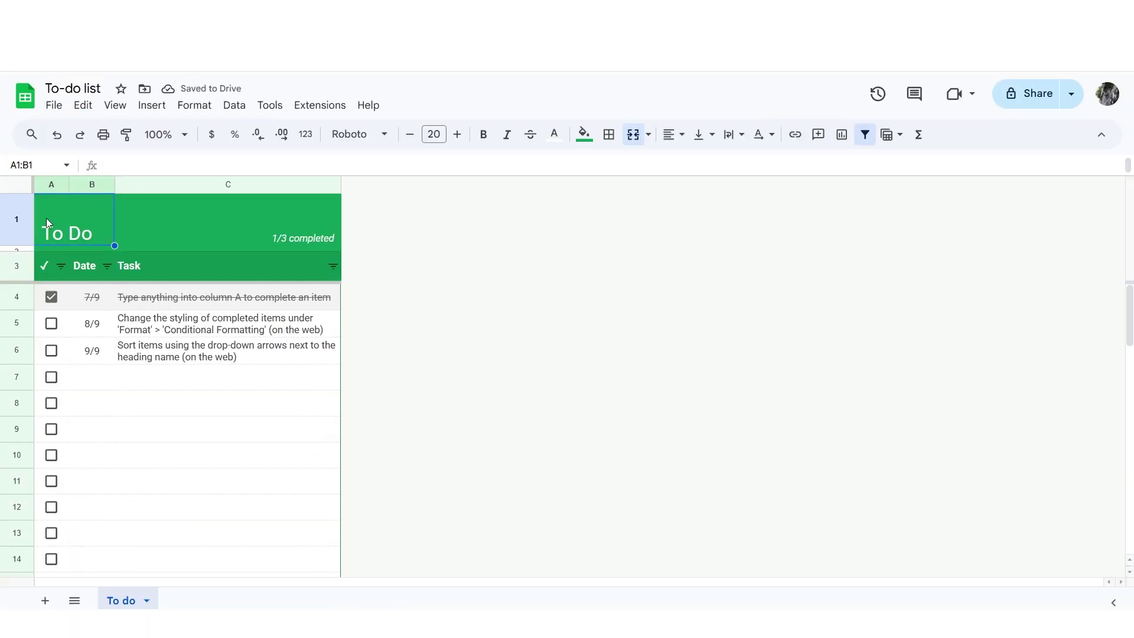
{"action": "double_click", "coordinate": [87, 232]}
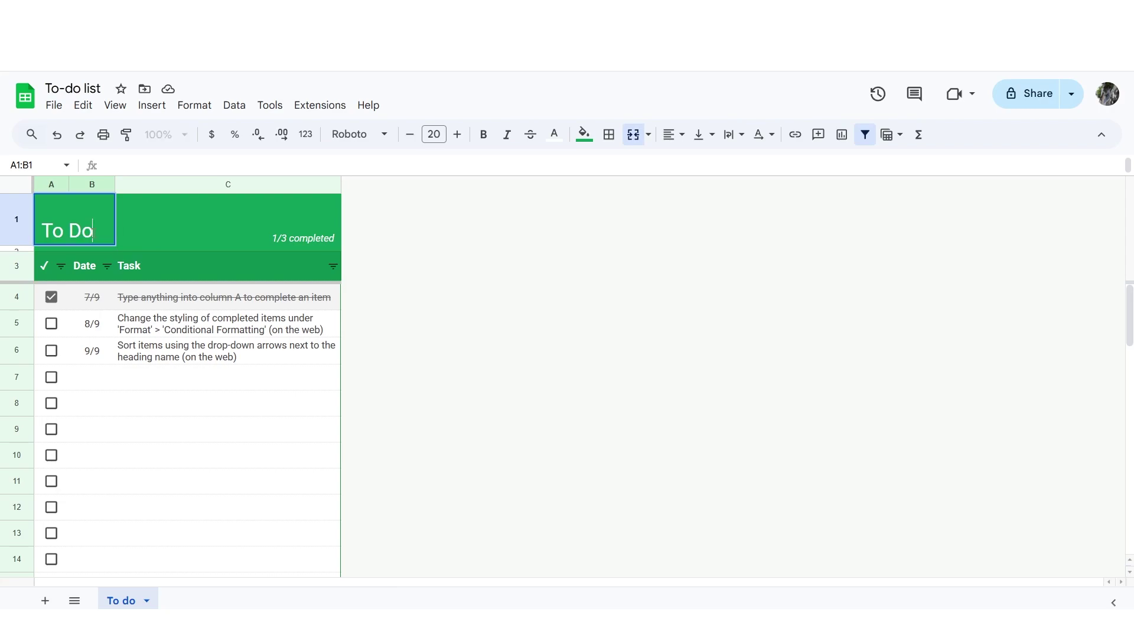
{"action": "type", "text": "it"}
{"action": "key", "text": "BackSpace"}
{"action": "key", "text": "BackSpace"}
{"action": "key", "text": "BackSpace"}
Inspect the completion formula in C1 and mark the task in row 5 as completed.
{"action": "left_click", "coordinate": [235, 228]}
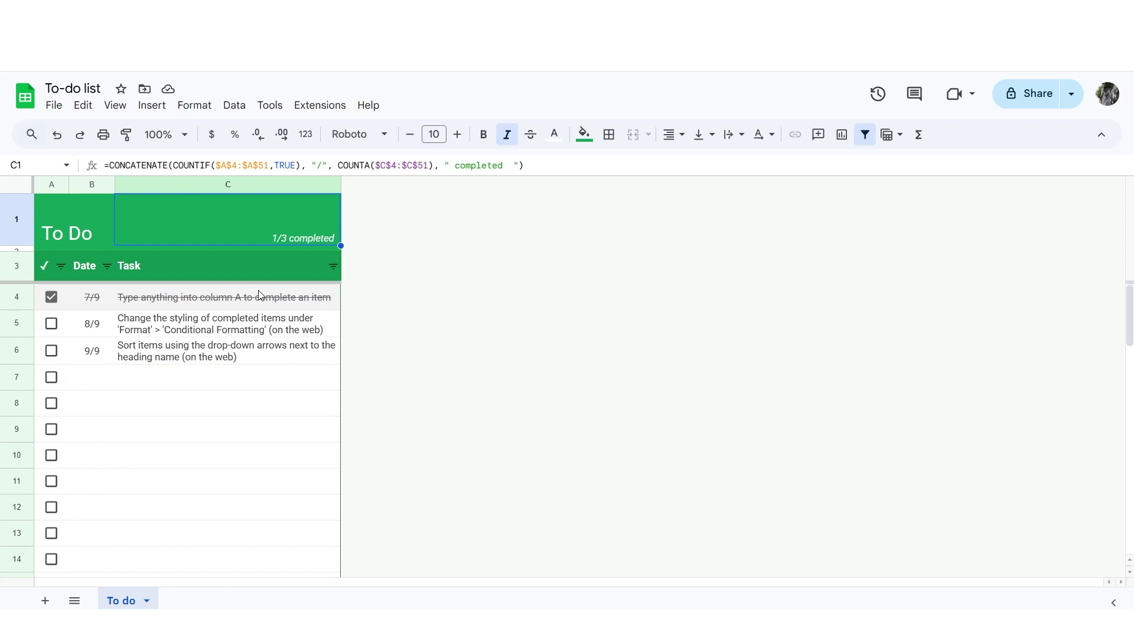
{"action": "left_click", "coordinate": [51, 324]}
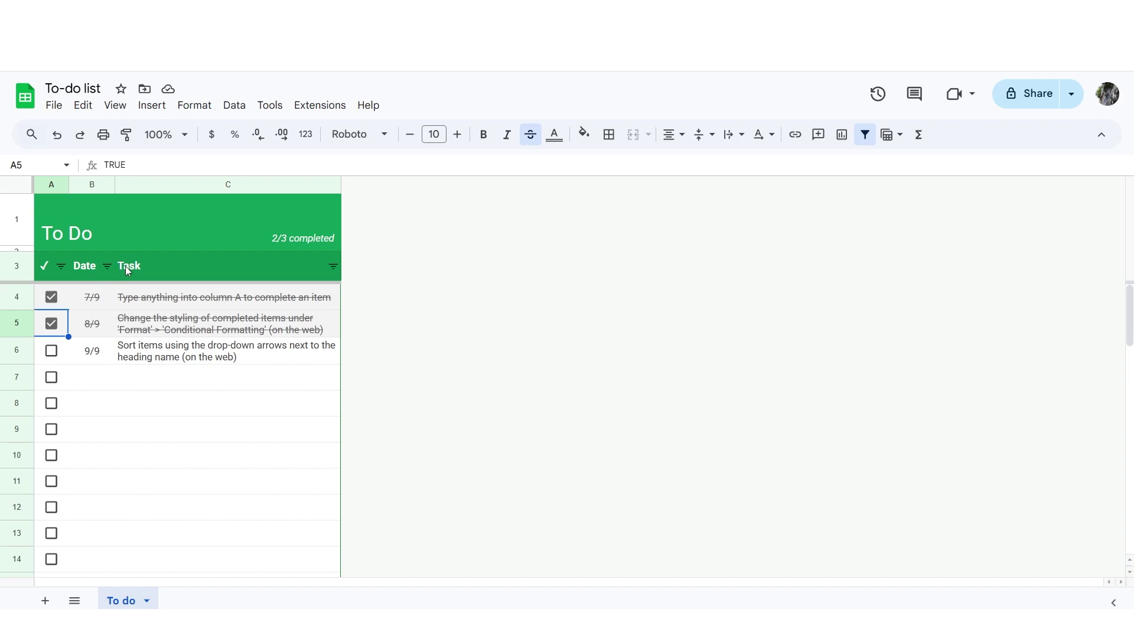
Apply the Date number format to the dates in B4:B6.
{"action": "left_click_drag", "start_coordinate": [105, 295], "coordinate": [109, 347]}
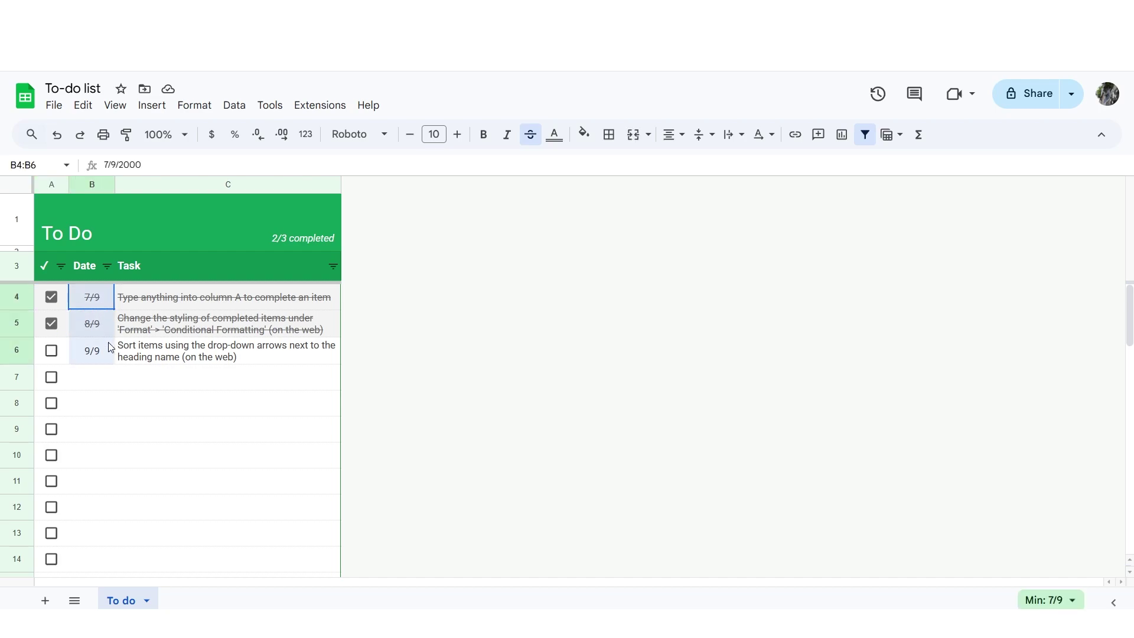
{"action": "left_click", "coordinate": [200, 110]}
{"action": "mouse_move", "coordinate": [270, 162]}
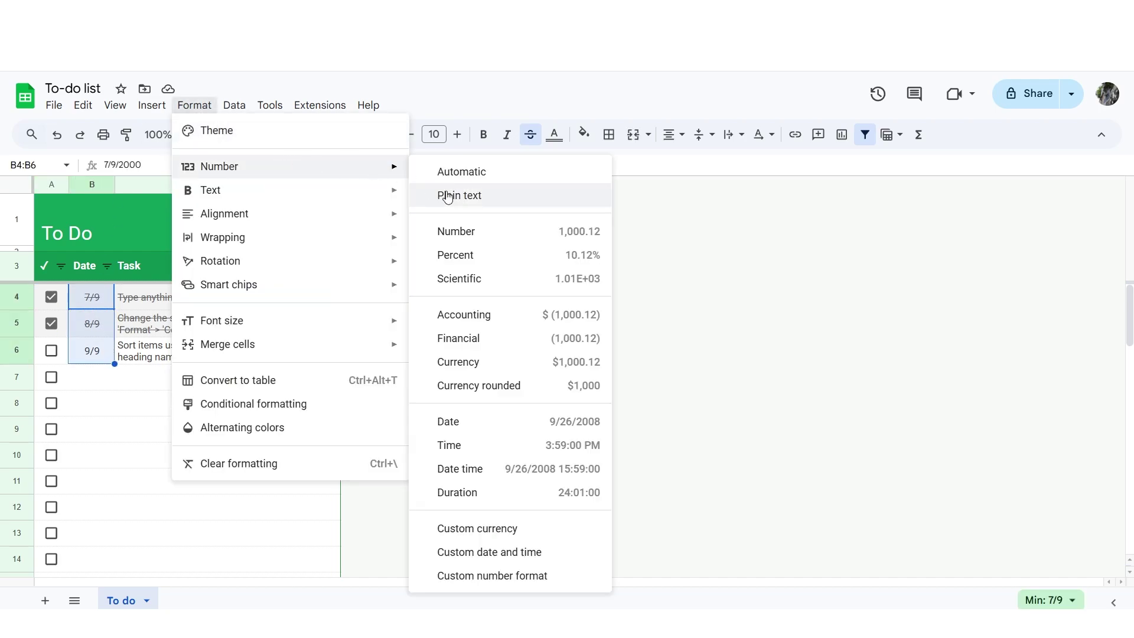
{"action": "left_click", "coordinate": [481, 419]}
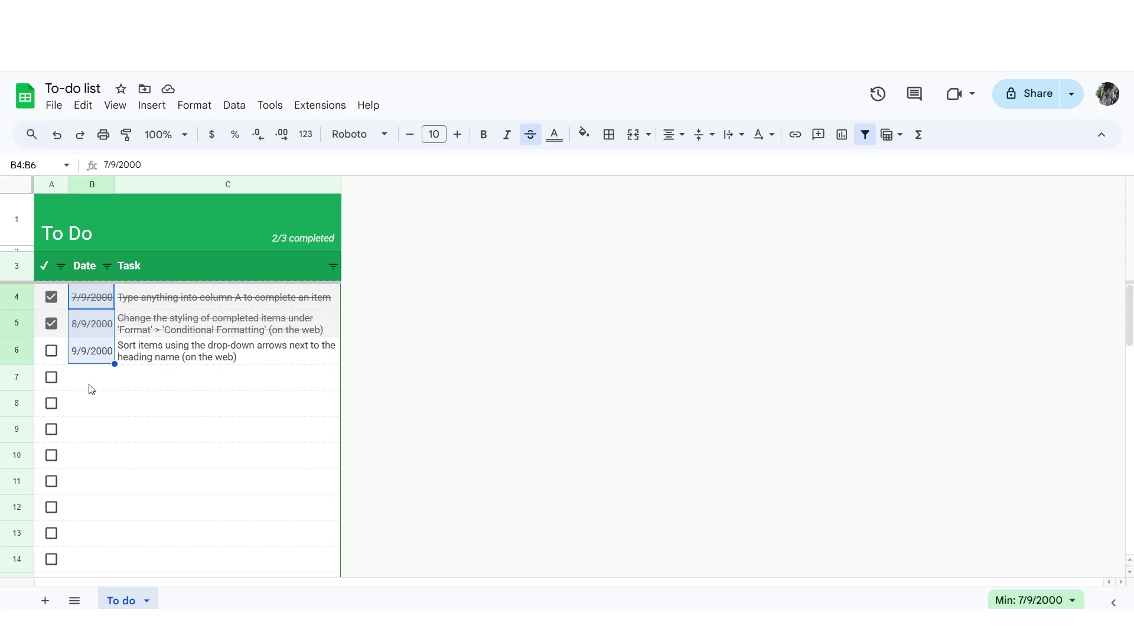
Add the task "Feed the cat" in C7, the first empty Task row.
{"action": "double_click", "coordinate": [102, 372]}
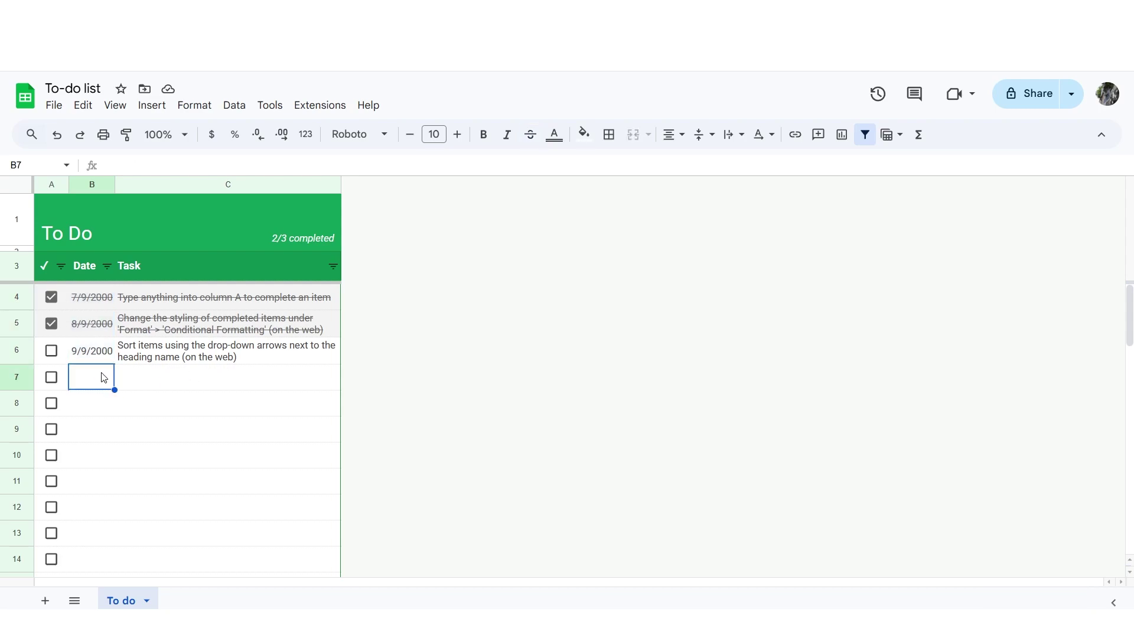
{"action": "double_click", "coordinate": [141, 374]}
{"action": "type", "text": "Feed the cat"}
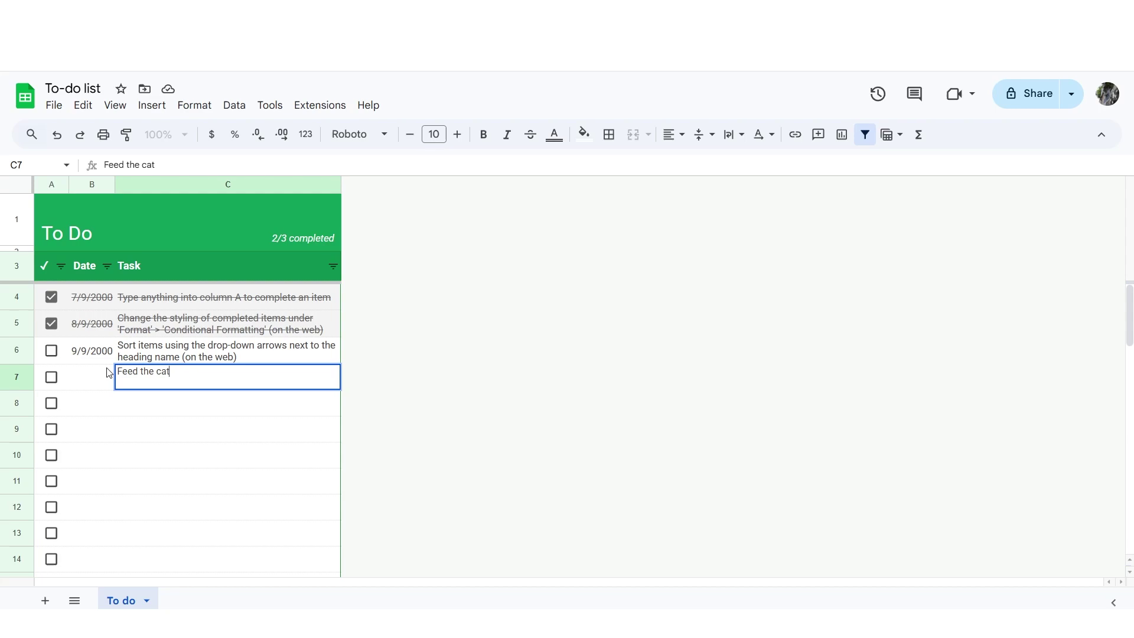
{"action": "left_click", "coordinate": [98, 357]}
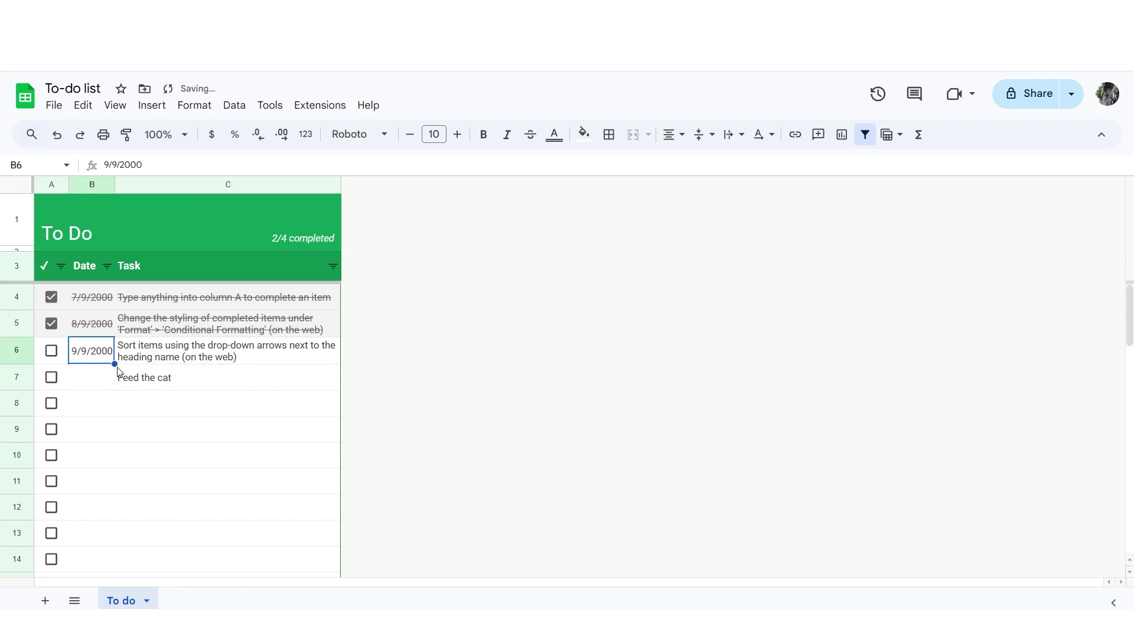
Add 20 more rows at the bottom of the To do sheet.
{"action": "scroll", "coordinate": [148, 422], "scroll_direction": "down", "scroll_amount": 3}
{"action": "scroll", "coordinate": [148, 422], "scroll_direction": "down", "scroll_amount": 10}
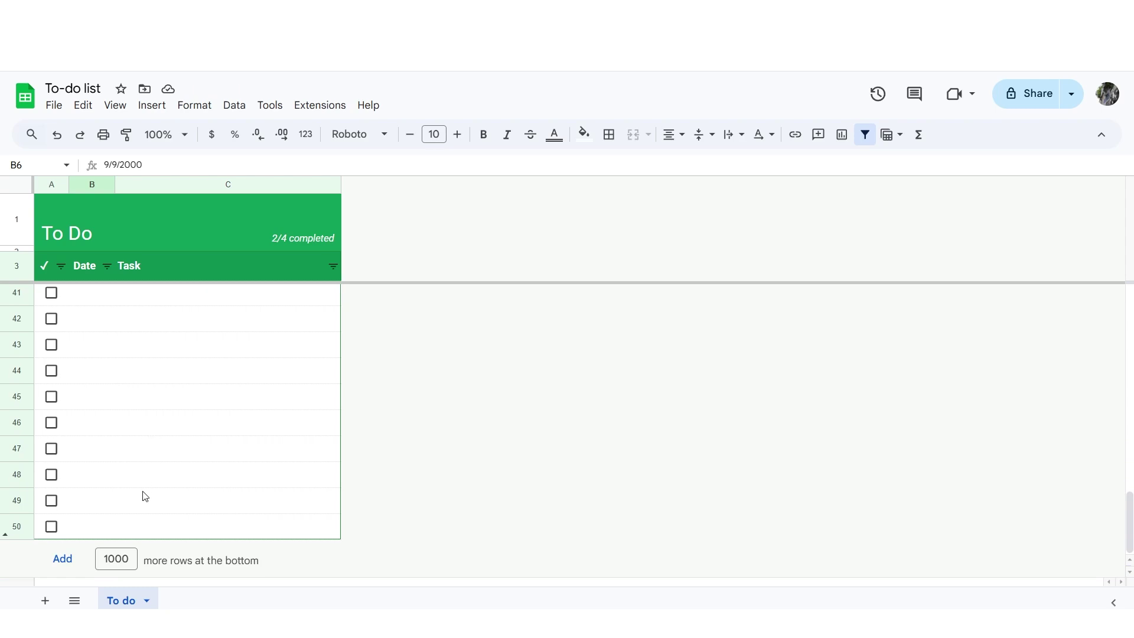
{"action": "left_click", "coordinate": [132, 557]}
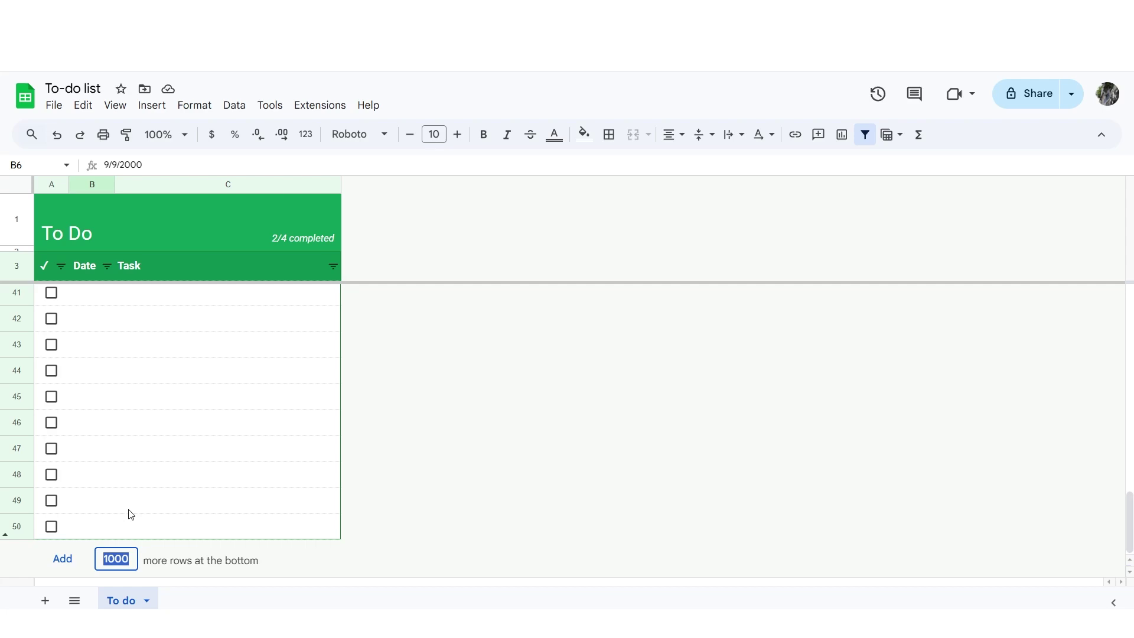
{"action": "type", "text": "20"}
{"action": "left_click", "coordinate": [63, 558]}
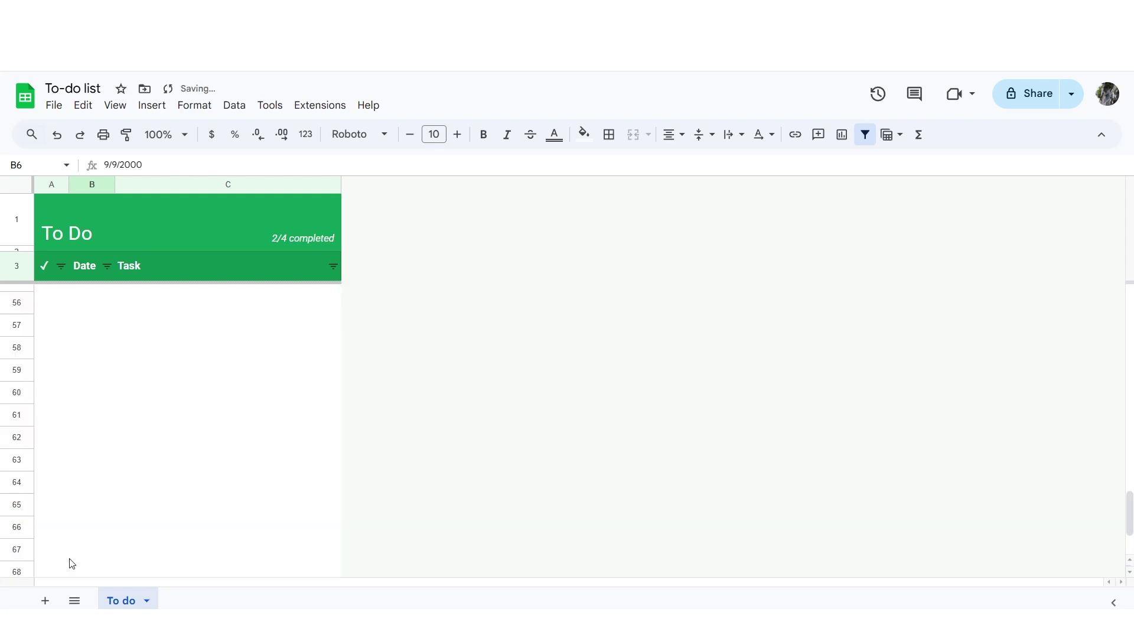
{"action": "scroll", "coordinate": [141, 432], "scroll_direction": "up", "scroll_amount": 4}
{"action": "scroll", "coordinate": [143, 433], "scroll_direction": "down", "scroll_amount": 6}
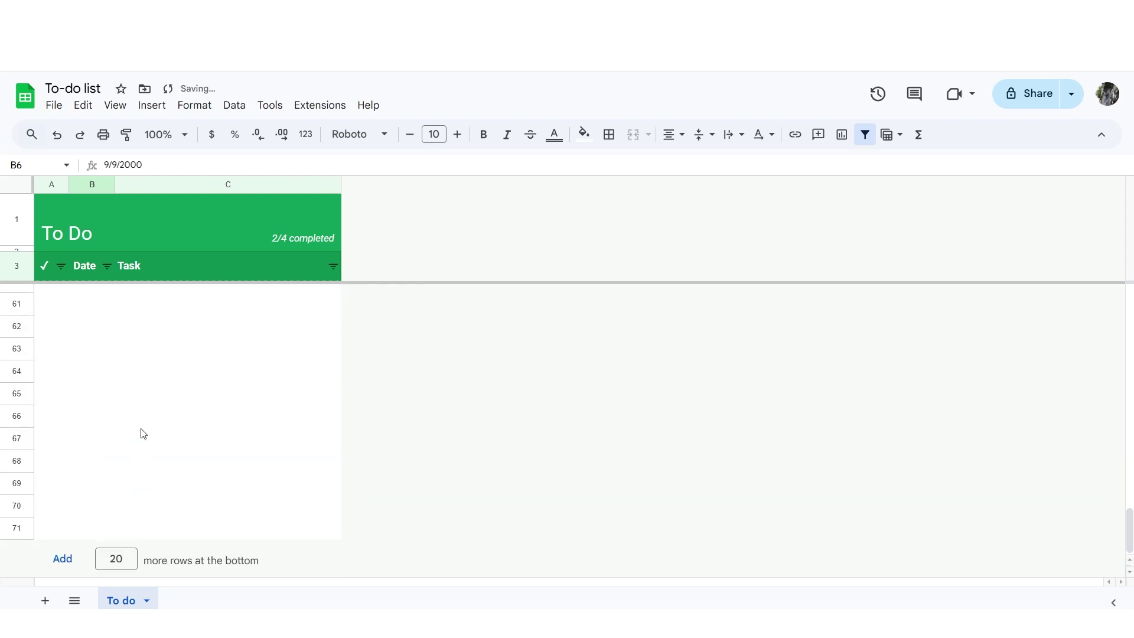
Extend the checkbox row A50:C50 down through row 56 to fill the new rows.
{"action": "scroll", "coordinate": [143, 434], "scroll_direction": "up", "scroll_amount": 5}
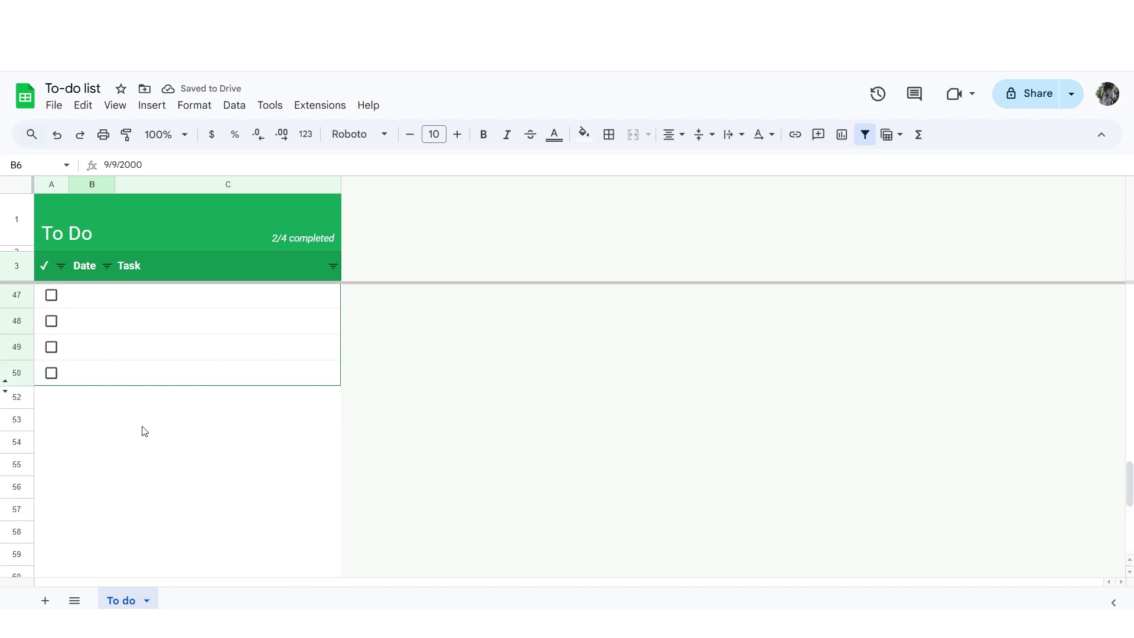
{"action": "left_click", "coordinate": [136, 376]}
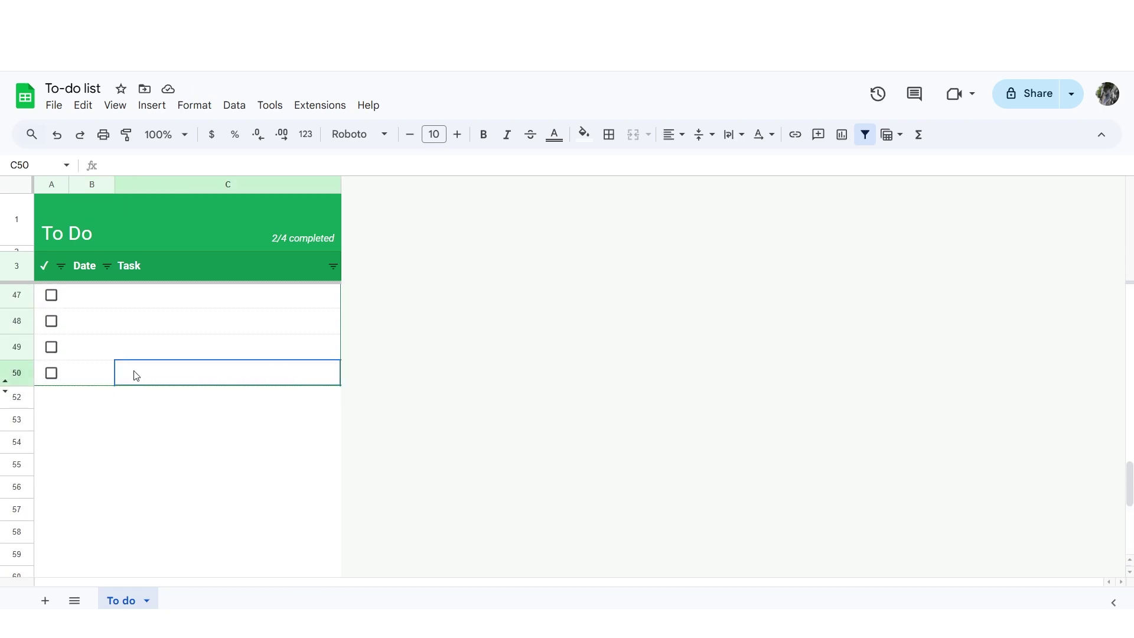
{"action": "left_click_drag", "start_coordinate": [135, 376], "coordinate": [60, 370]}
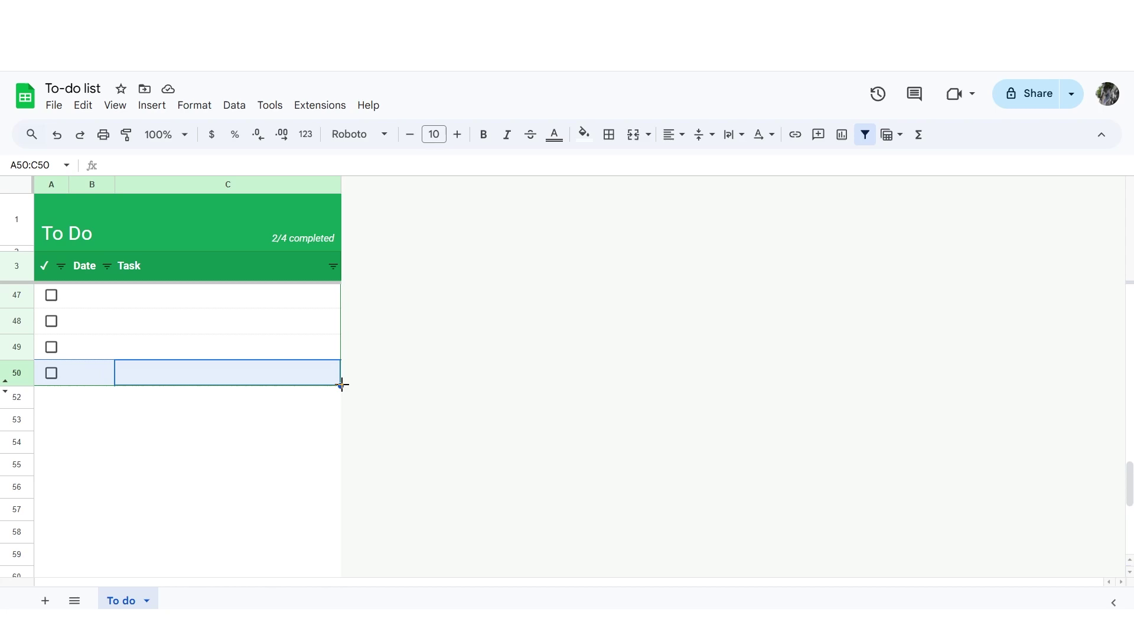
{"action": "left_click_drag", "start_coordinate": [341, 384], "coordinate": [343, 485]}
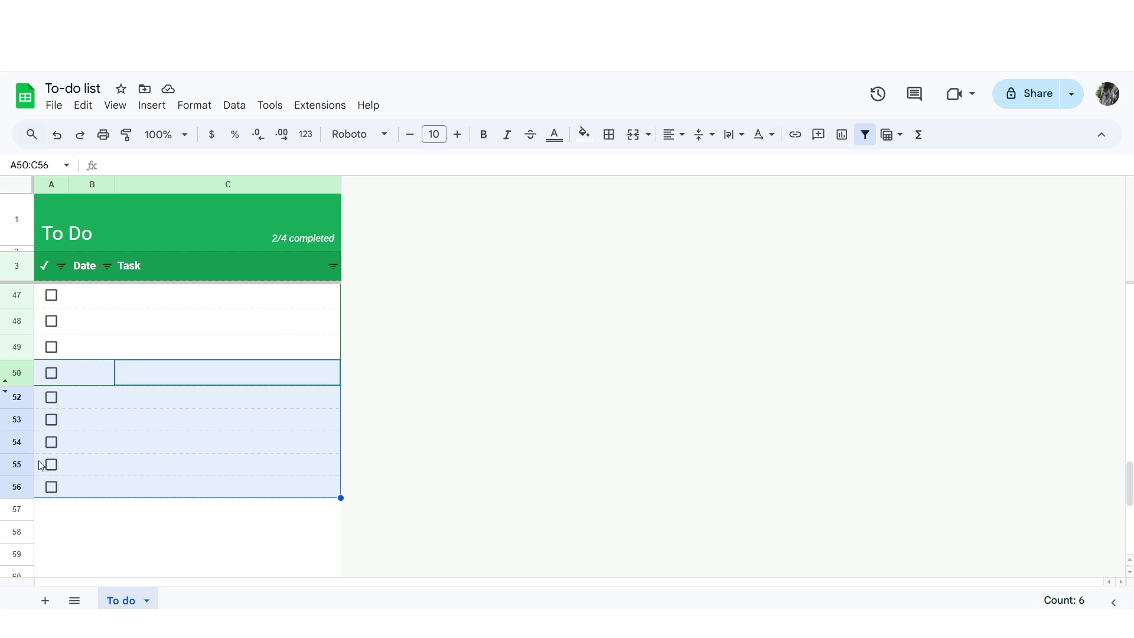
Delete rows 54 to 56 from the extended checkbox list.
{"action": "left_click_drag", "start_coordinate": [17, 440], "coordinate": [15, 473]}
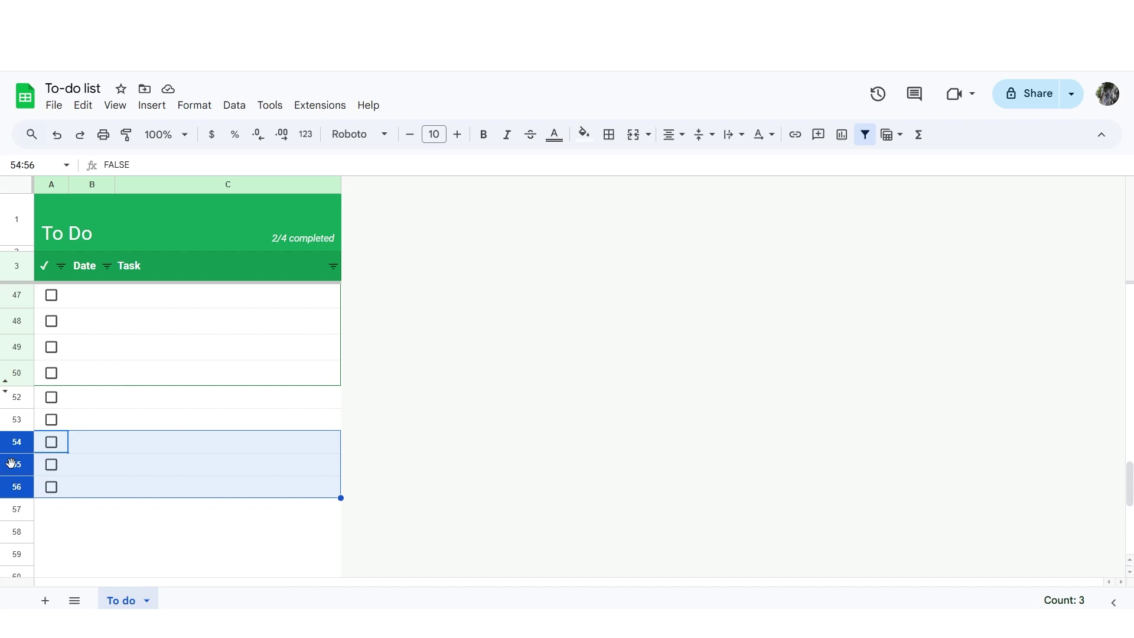
{"action": "right_click", "coordinate": [11, 463]}
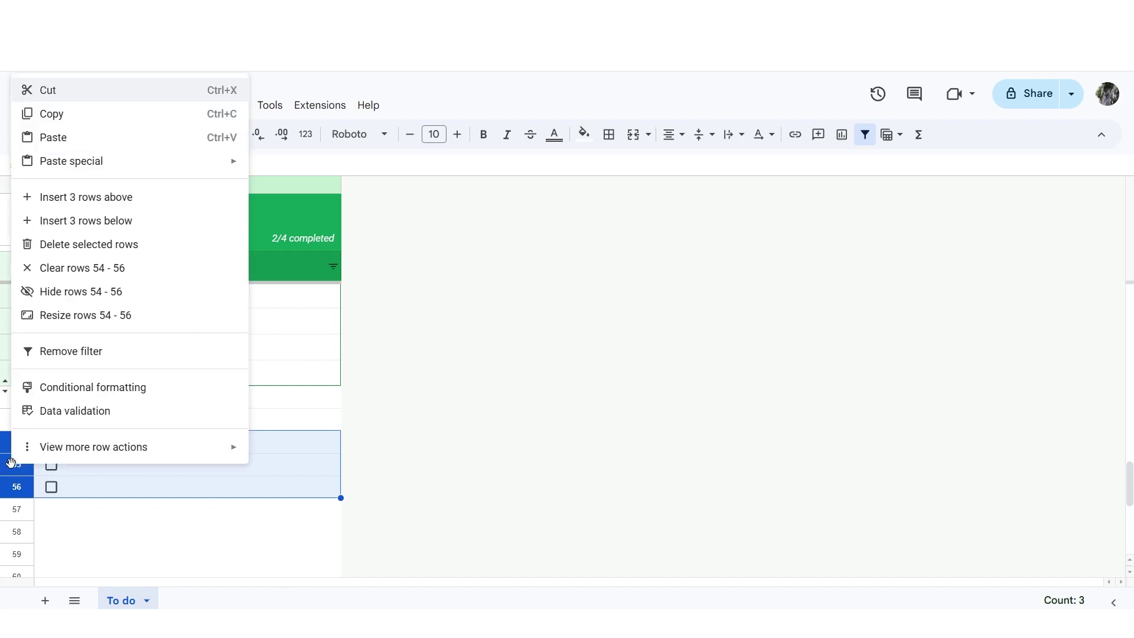
{"action": "left_click", "coordinate": [87, 246]}
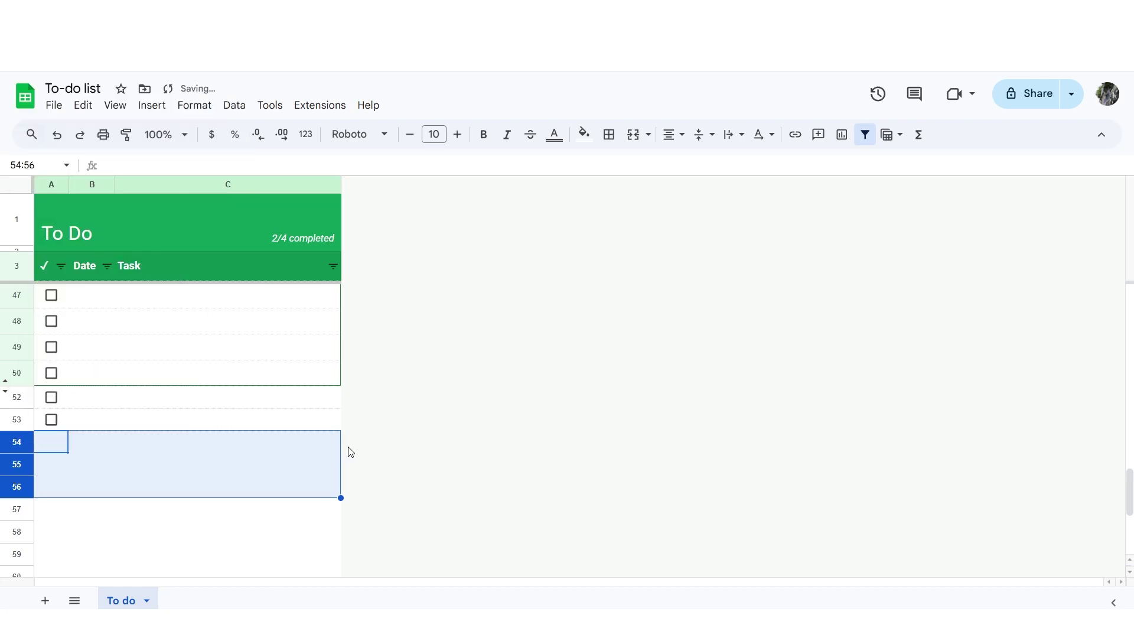
{"action": "scroll", "coordinate": [345, 452], "scroll_direction": "down", "scroll_amount": 3}
{"action": "scroll", "coordinate": [343, 457], "scroll_direction": "down", "scroll_amount": 5}
{"action": "scroll", "coordinate": [342, 456], "scroll_direction": "up", "scroll_amount": 9}
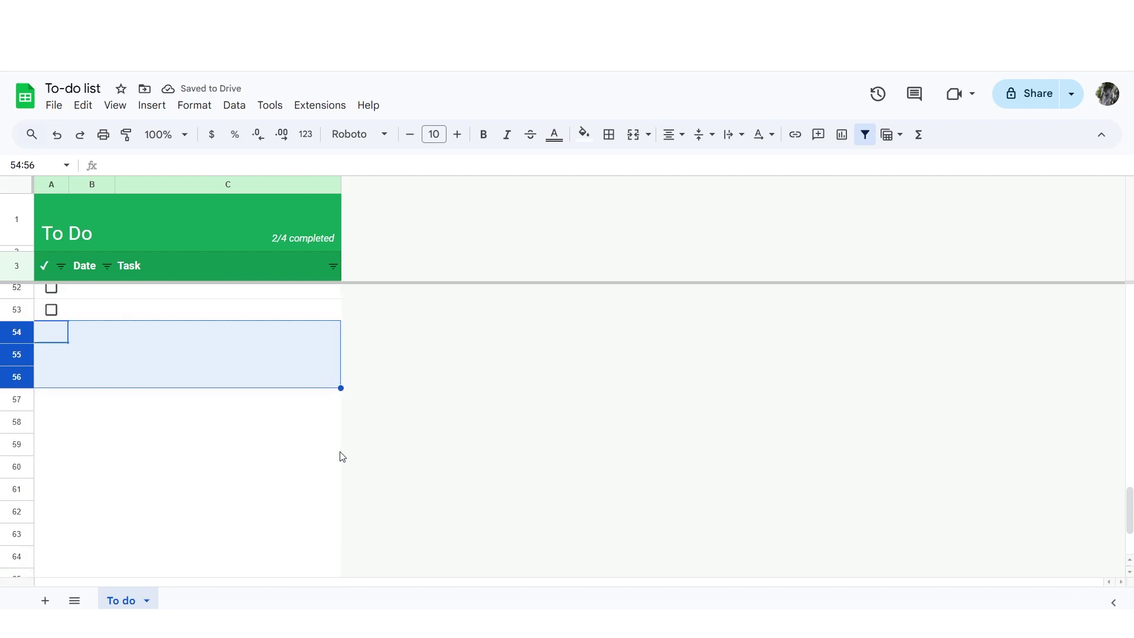
{"action": "scroll", "coordinate": [341, 454], "scroll_direction": "up", "scroll_amount": 12}
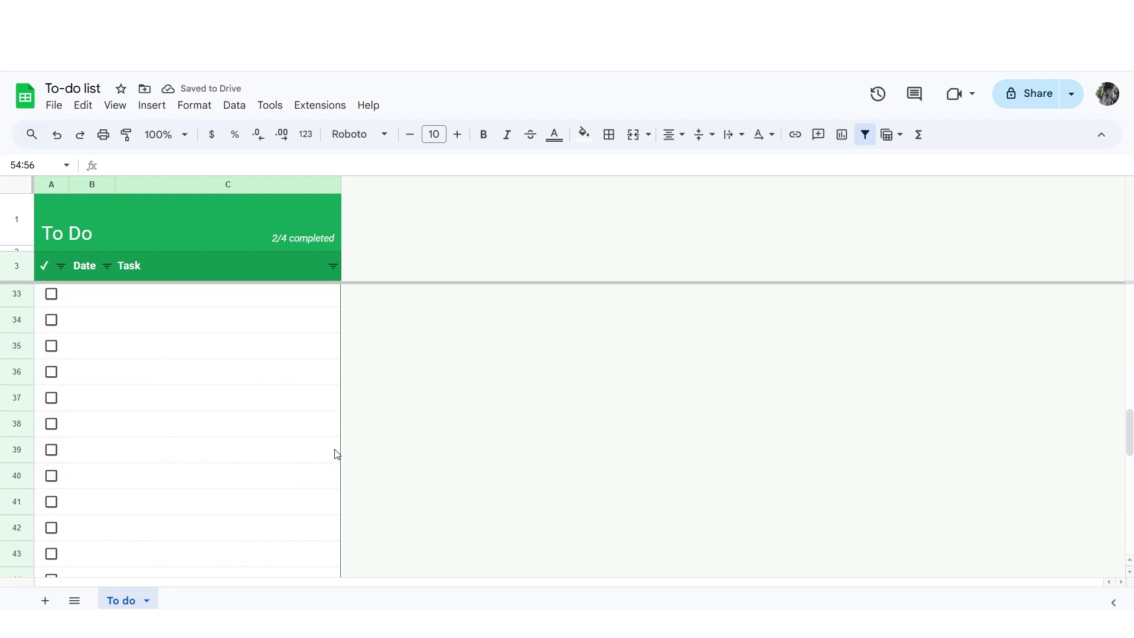
Review the completion formula in C1 and insert a checkbox in A54 below the existing ones.
{"action": "left_click", "coordinate": [301, 223]}
{"action": "scroll", "coordinate": [268, 311], "scroll_direction": "up", "scroll_amount": 5}
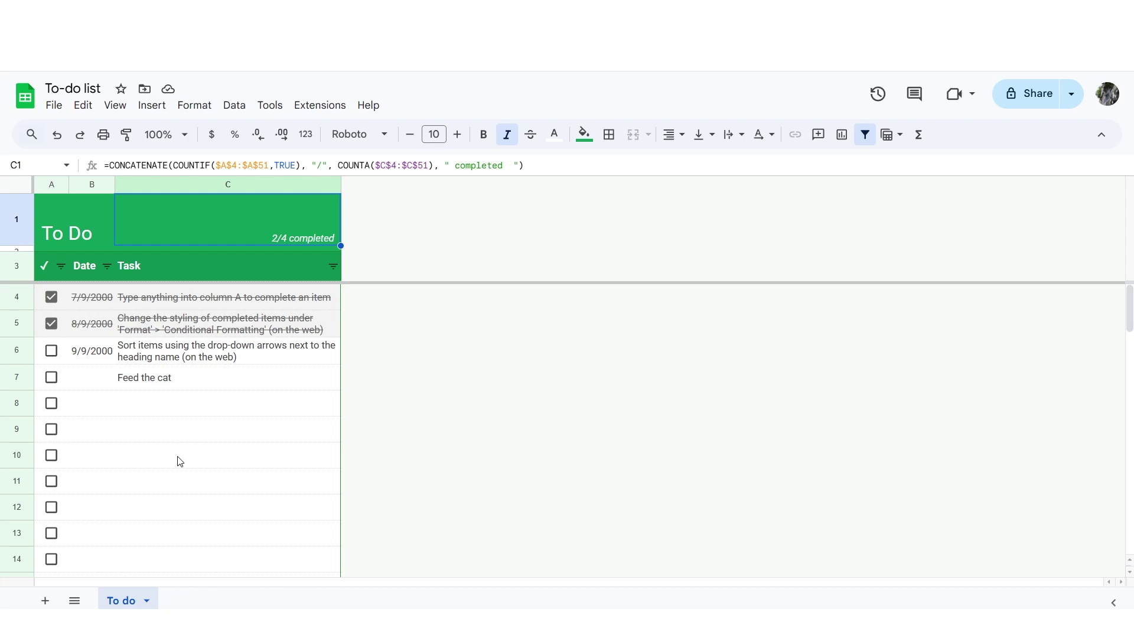
{"action": "scroll", "coordinate": [180, 462], "scroll_direction": "down", "scroll_amount": 15}
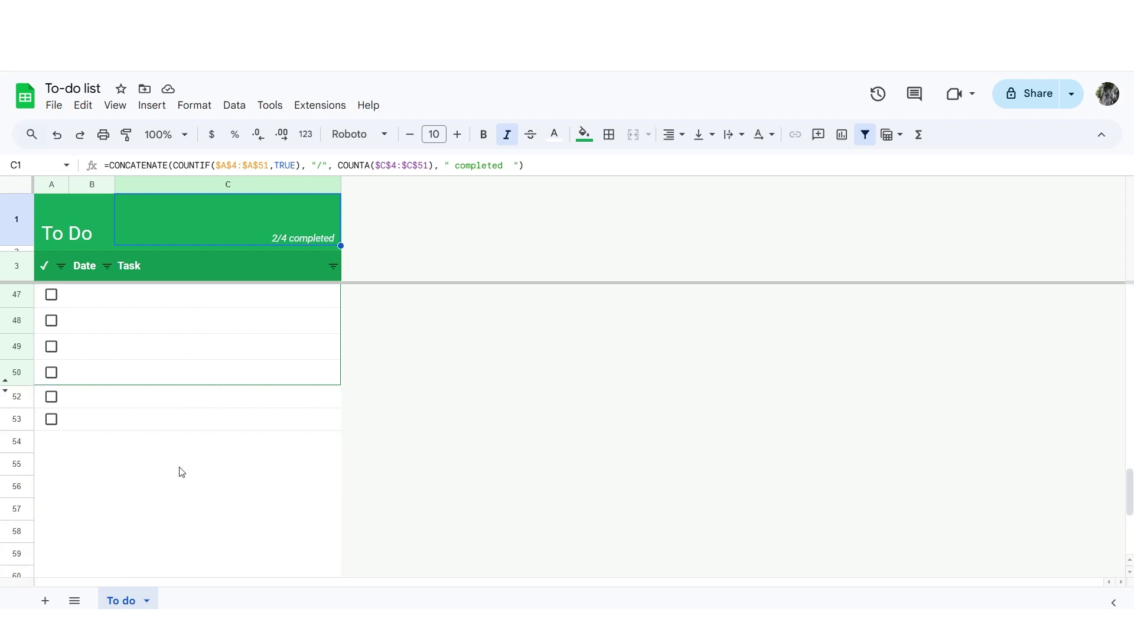
{"action": "left_click", "coordinate": [52, 447]}
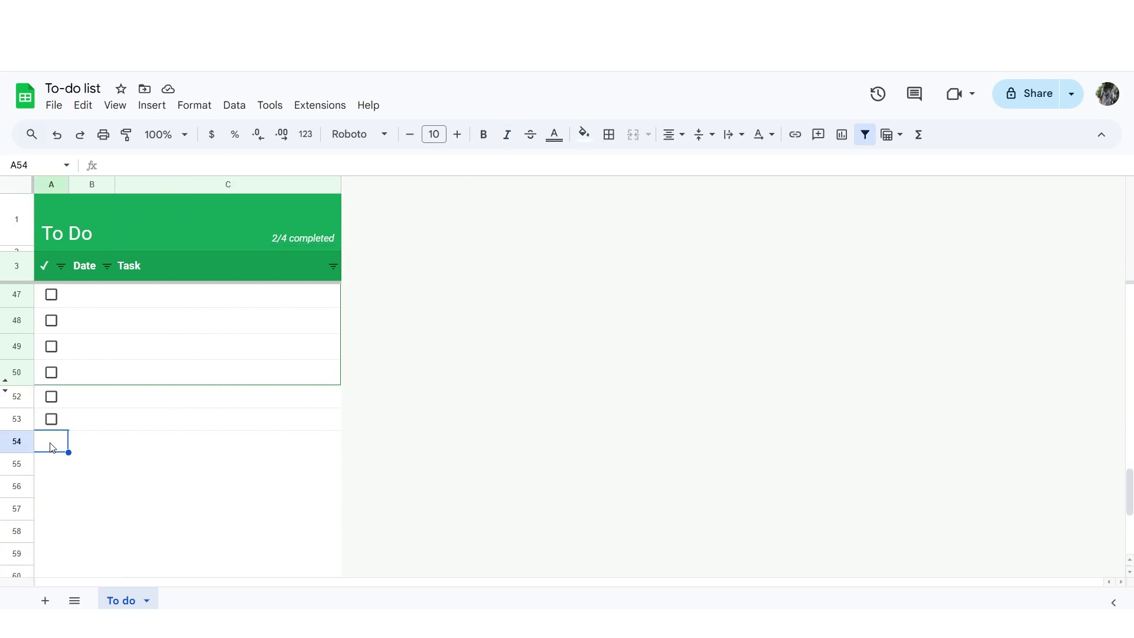
{"action": "left_click", "coordinate": [152, 109]}
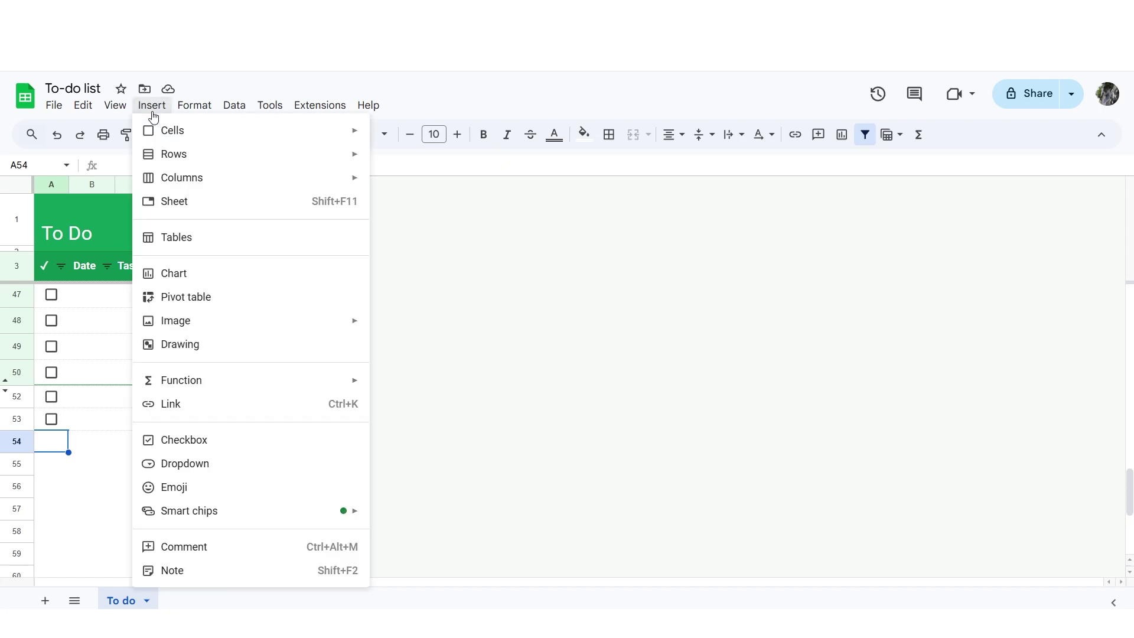
{"action": "left_click", "coordinate": [183, 438]}
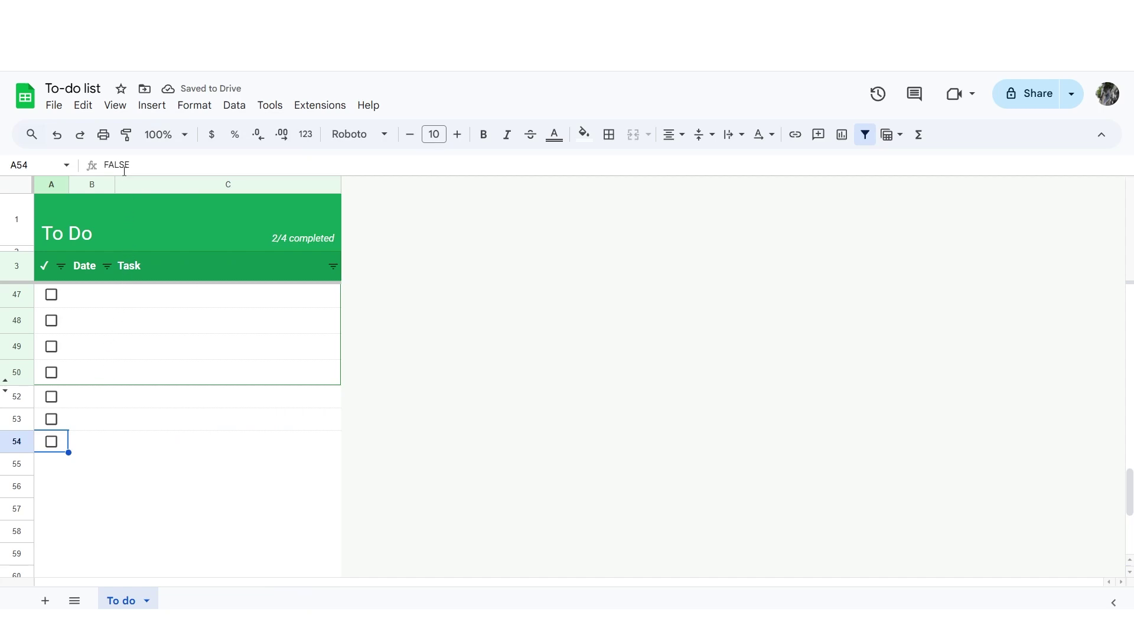
Toggle the A54 checkbox on and off to test it against the completion counter in C1.
{"action": "left_click", "coordinate": [52, 442]}
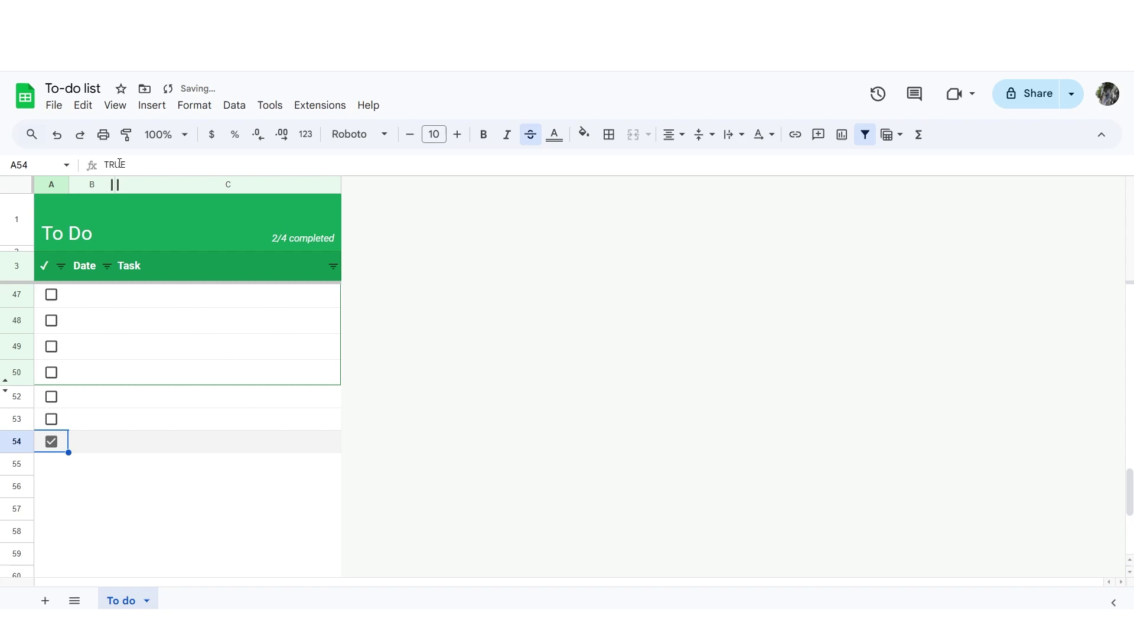
{"action": "left_click", "coordinate": [288, 224]}
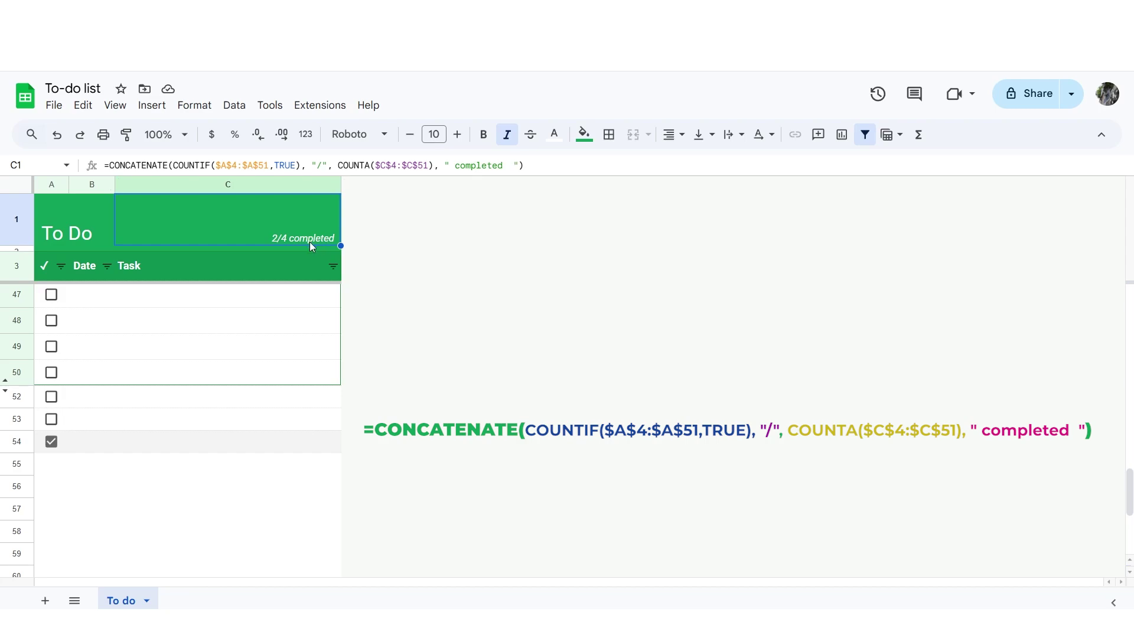
{"action": "left_click", "coordinate": [52, 442]}
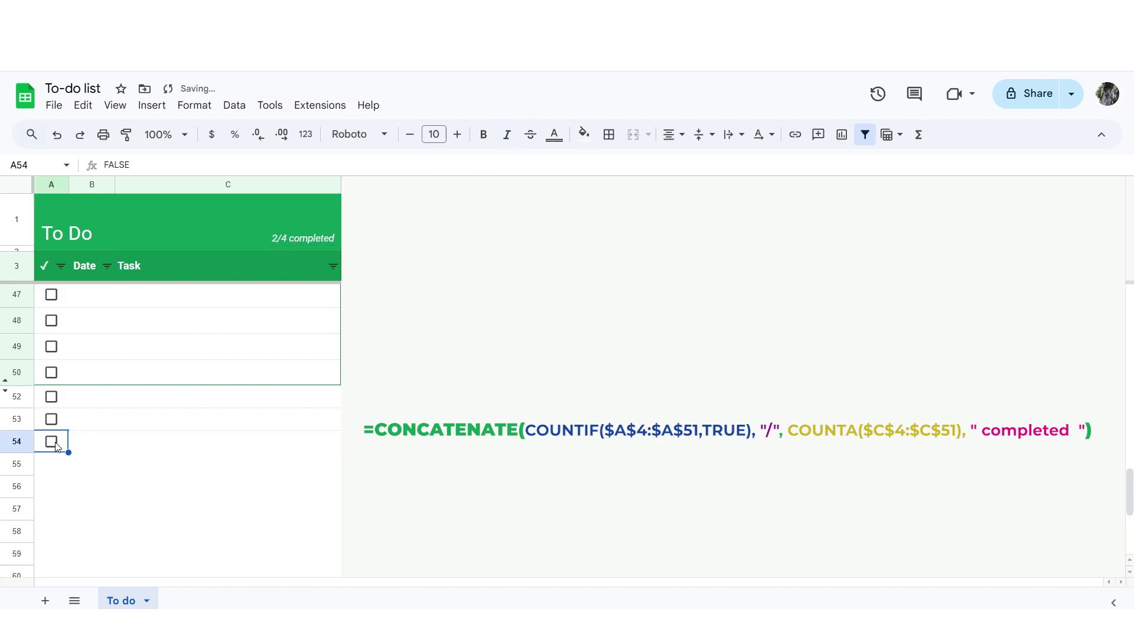
Examine the completion formula in C1 against the checkboxes and tasks it counts.
{"action": "left_click", "coordinate": [306, 225]}
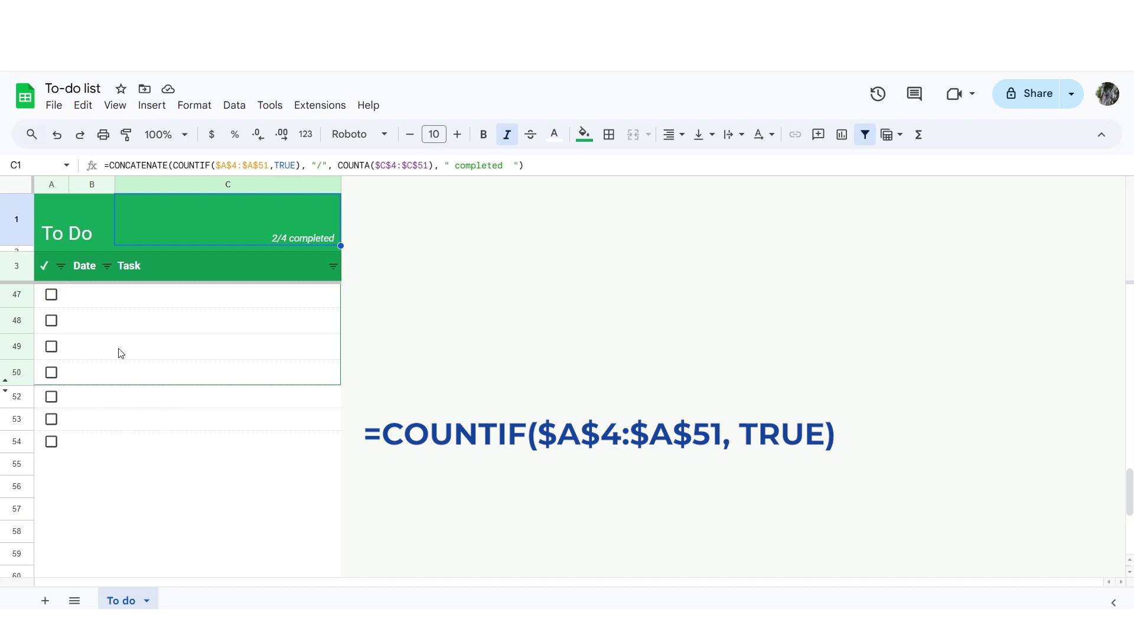
{"action": "scroll", "coordinate": [120, 353], "scroll_direction": "up", "scroll_amount": 10}
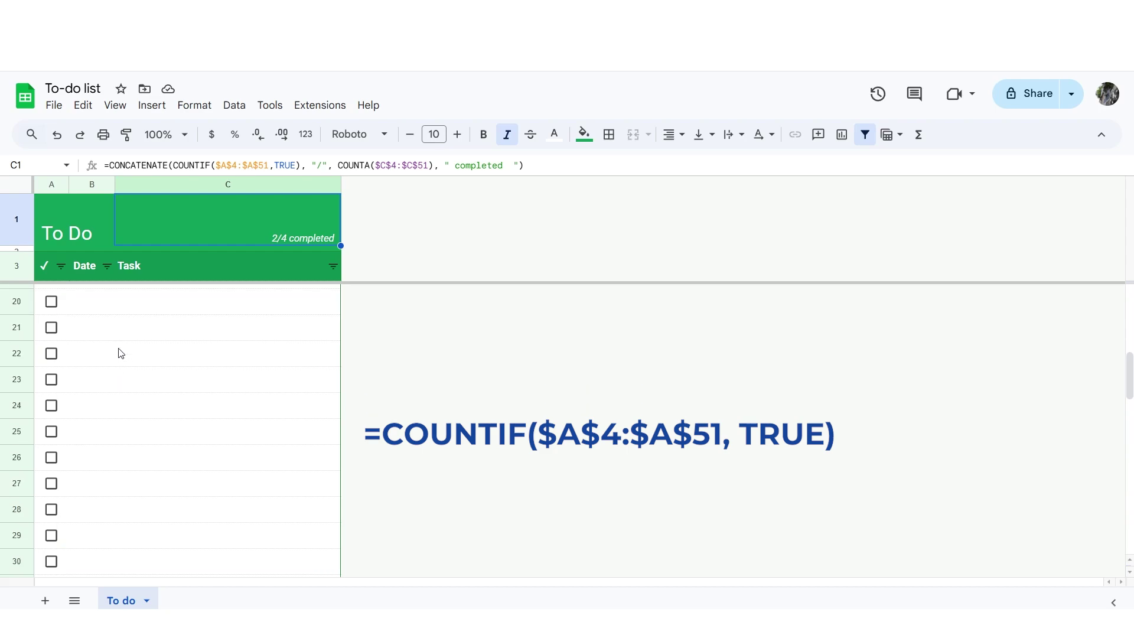
{"action": "scroll", "coordinate": [120, 354], "scroll_direction": "up", "scroll_amount": 5}
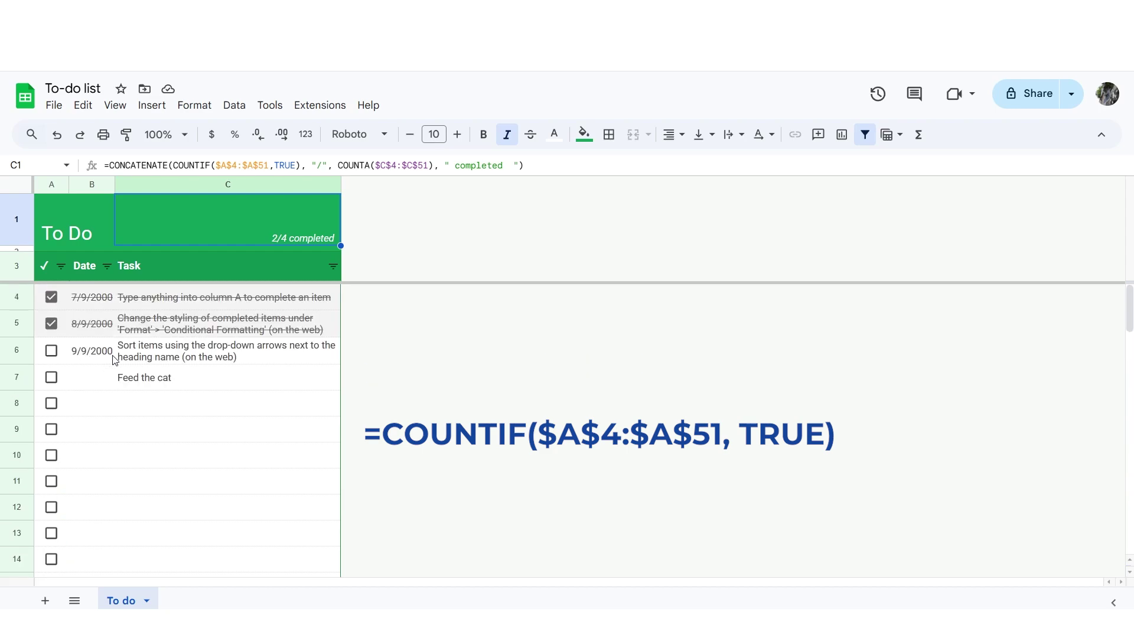